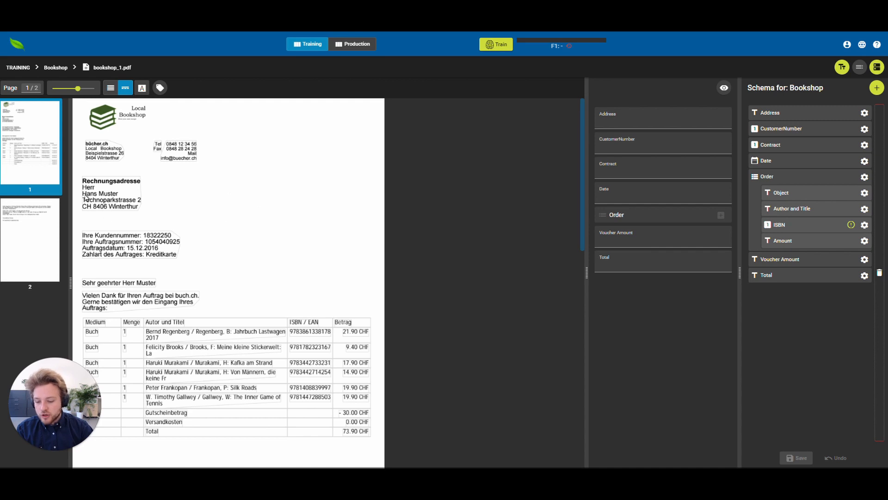
- Annotate the billing address block as Address and shrink its box to exclude the "Rechnungsadresse" heading
left_click(129, 192)
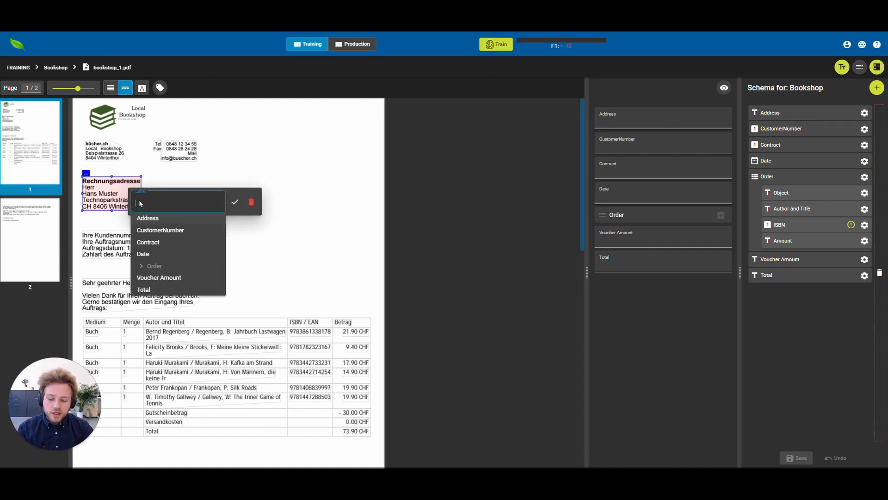
left_click(155, 221)
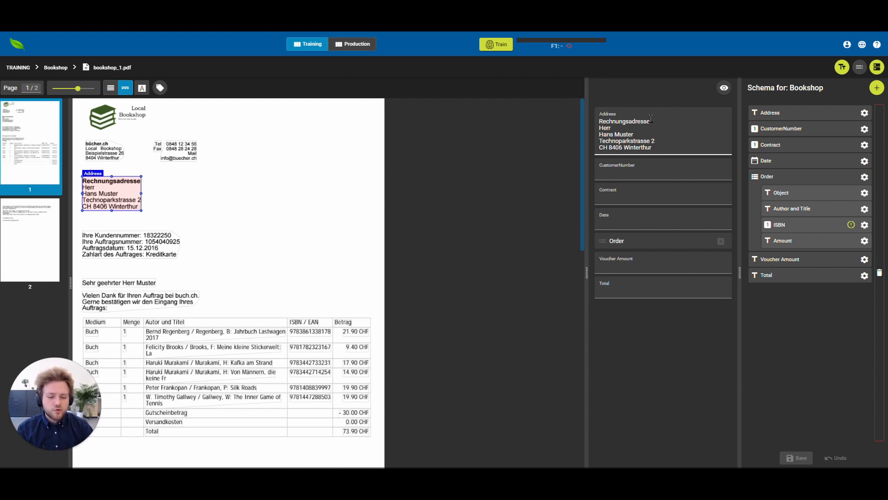
mouse_move(112, 175)
left_mouse_down()
mouse_move(102, 184)
mouse_move(110, 184)
left_mouse_up()
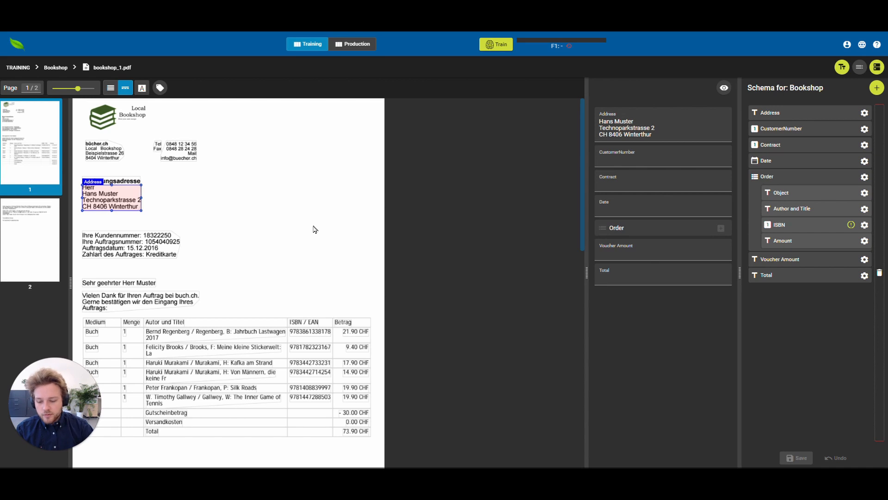
- Annotate the values after Kundennummer, Auftragsnummer and Auftragsdatum as CustomerNumber, Contract and Date
scroll(153, 240, "down", 2)
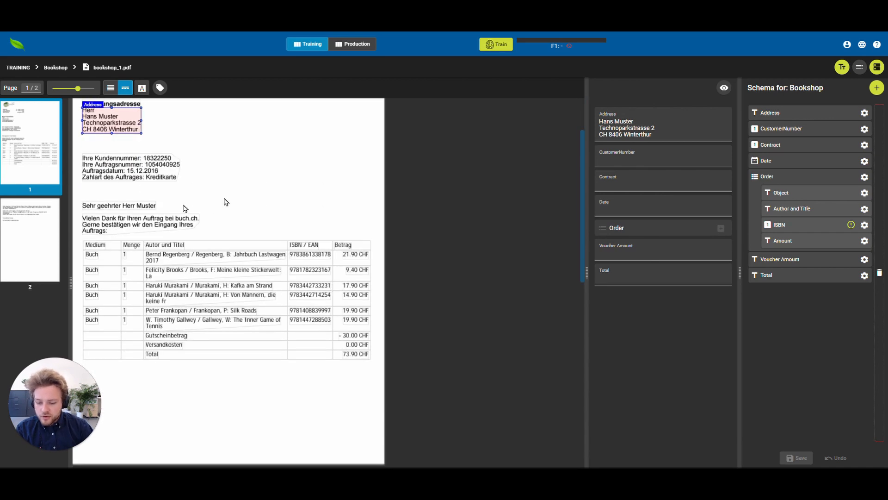
left_click(152, 162)
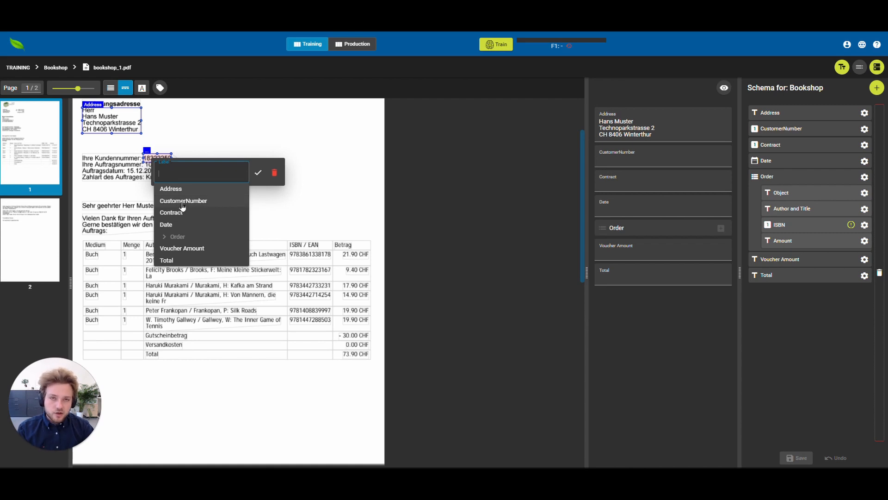
left_click(182, 203)
left_click(163, 165)
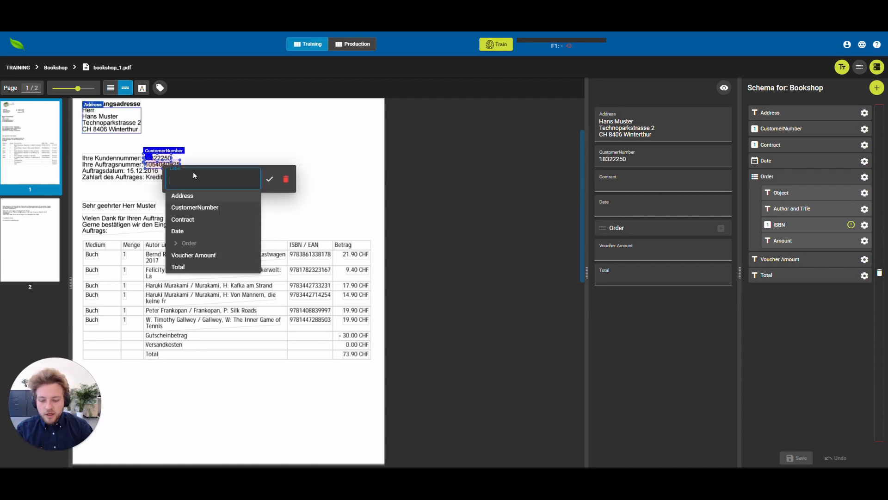
left_click(206, 222)
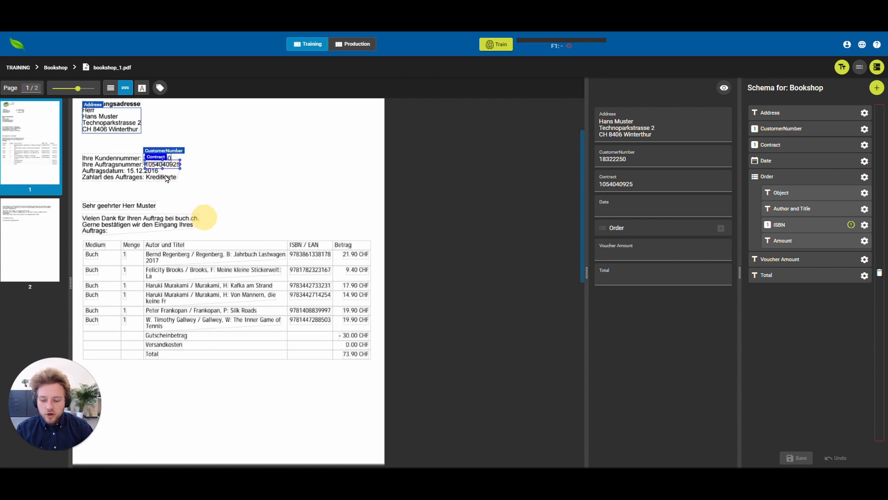
left_click(140, 170)
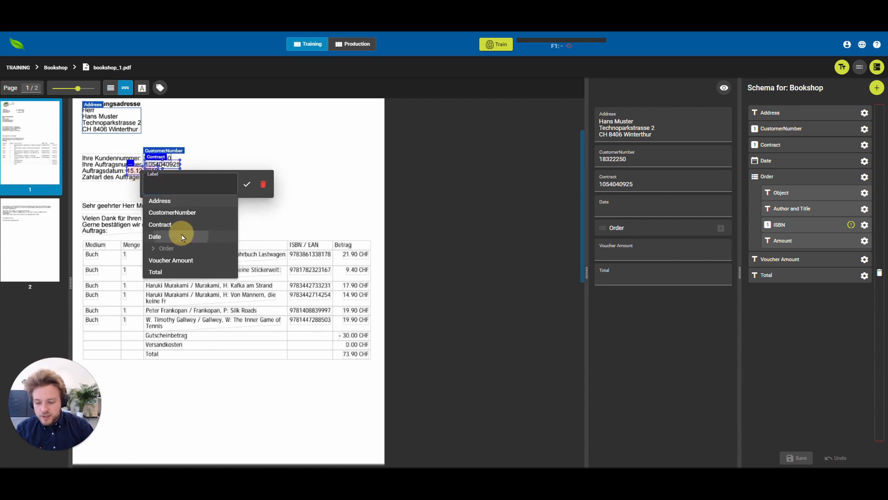
left_click(184, 236)
- Pick up the Address field in the schema, drop it back in first place, and save the schema
scroll(185, 208, "up", 2)
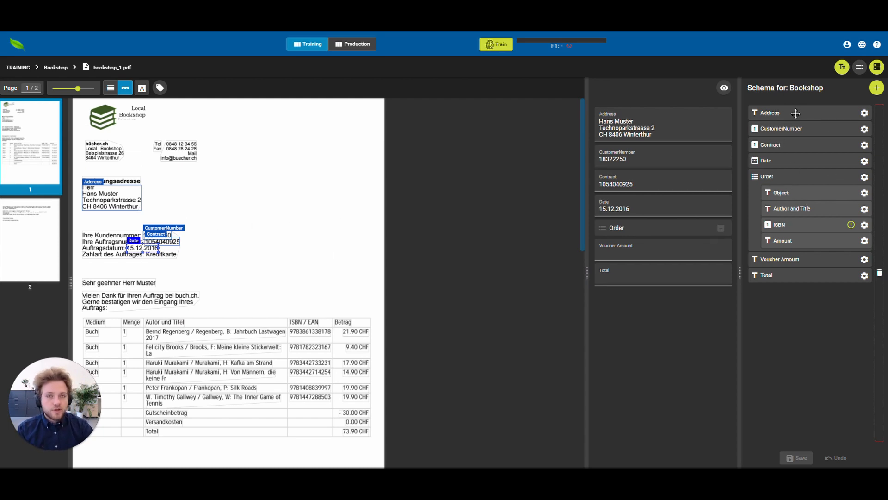
mouse_move(790, 113)
left_mouse_down()
mouse_move(837, 113)
mouse_move(862, 131)
mouse_move(879, 175)
mouse_move(824, 113)
mouse_move(783, 111)
left_mouse_up()
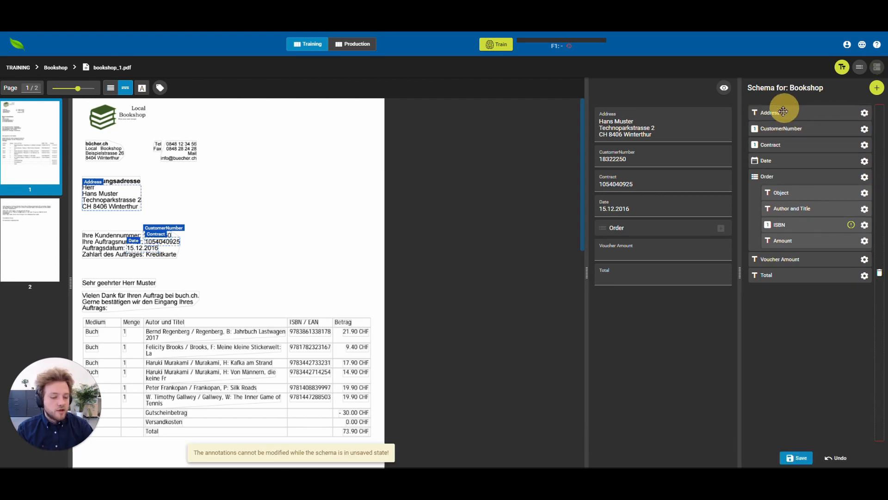
left_click(796, 460)
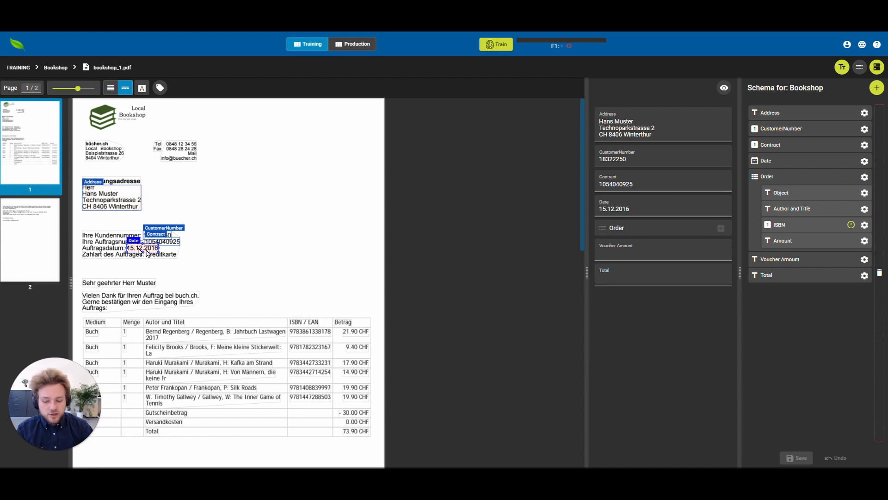
- Set the visibility of the annotation labels to When hovered
left_click(160, 88)
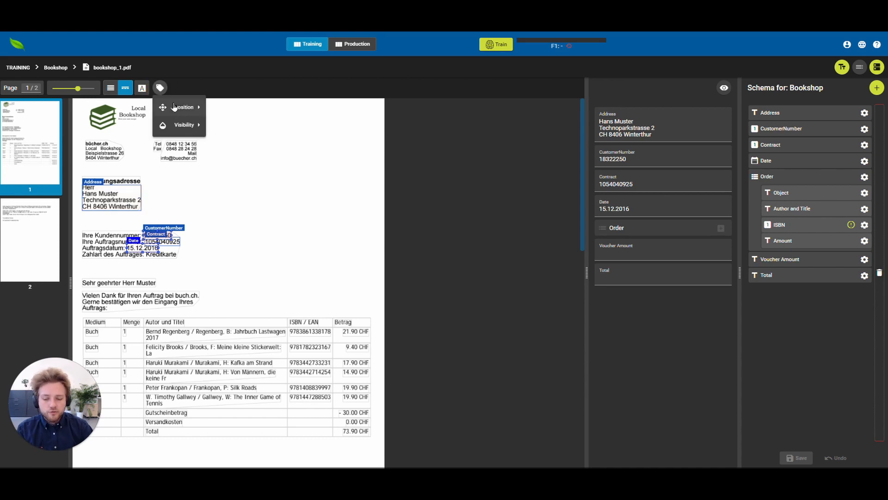
mouse_move(187, 110)
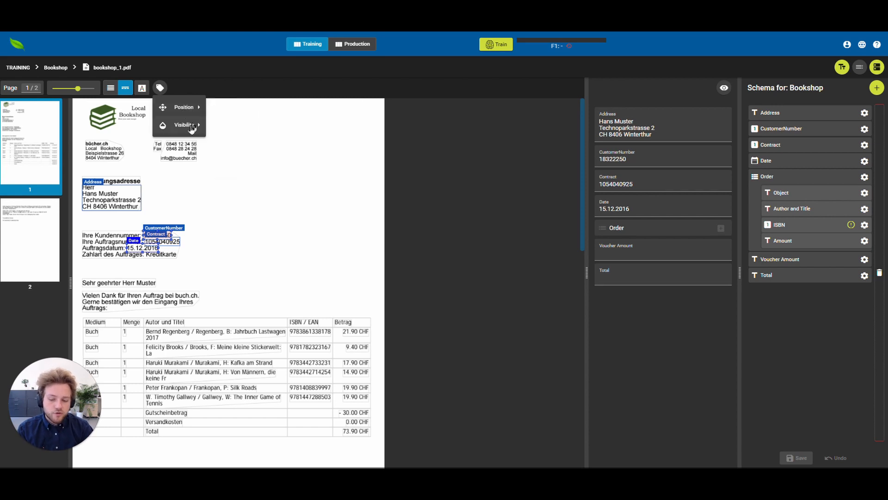
mouse_move(188, 132)
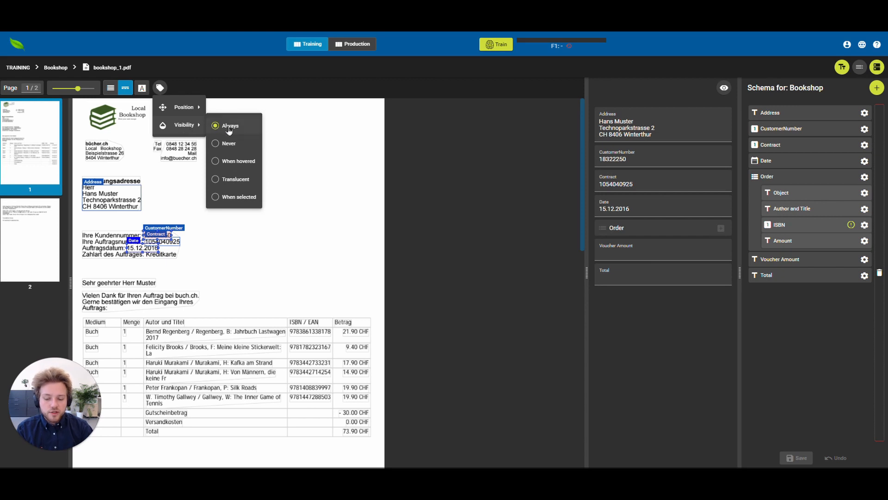
left_click(236, 162)
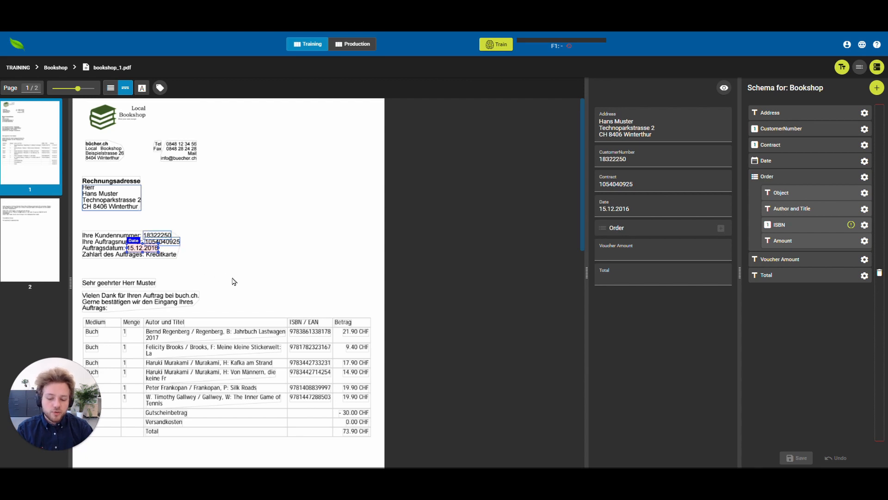
scroll(250, 269, "down", 2)
scroll(146, 248, "down", 2)
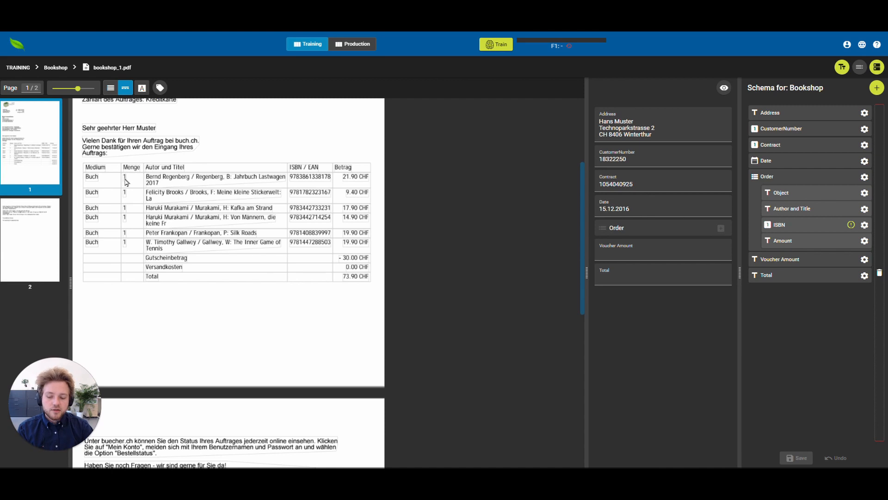
left_click(89, 181)
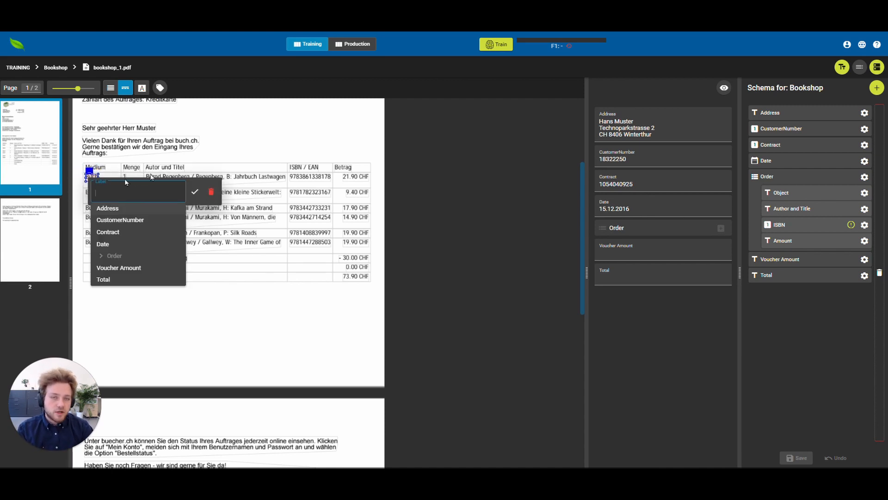
left_click(129, 257)
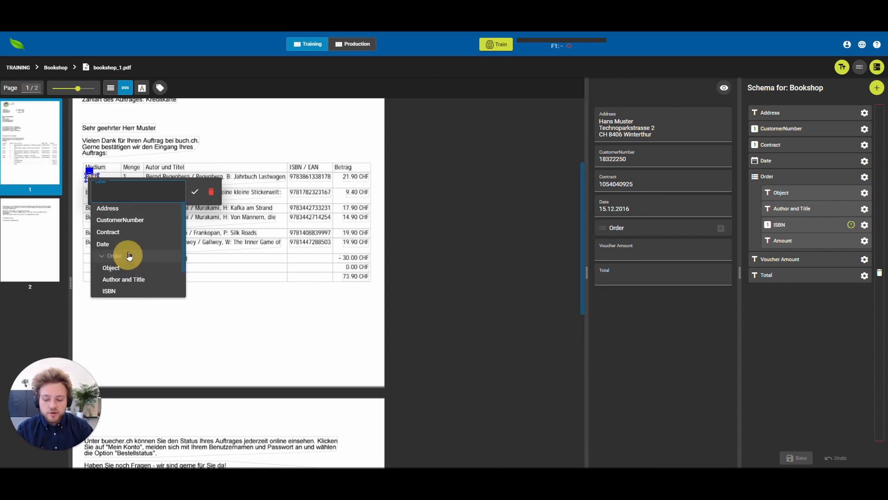
left_click(211, 192)
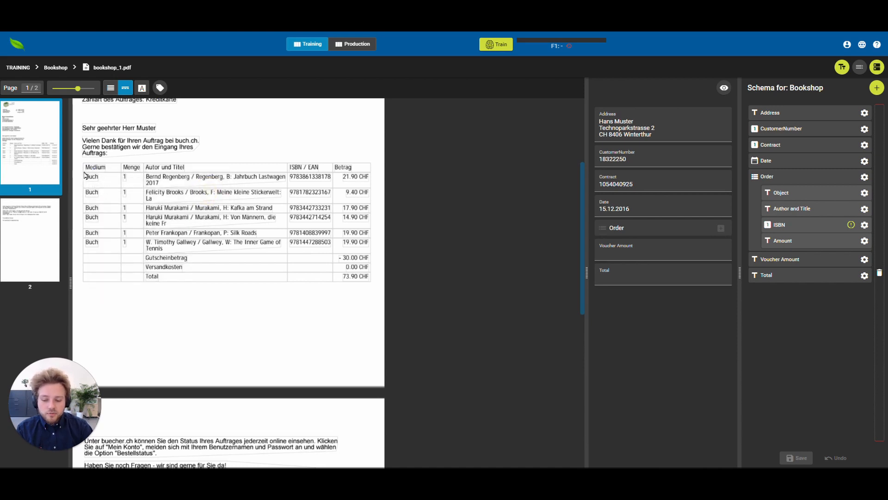
- Annotate all six Medium column entries as Order Object and the six Autor und Titel entries as Order Author and Title
left_click_drag(81, 171, 118, 251)
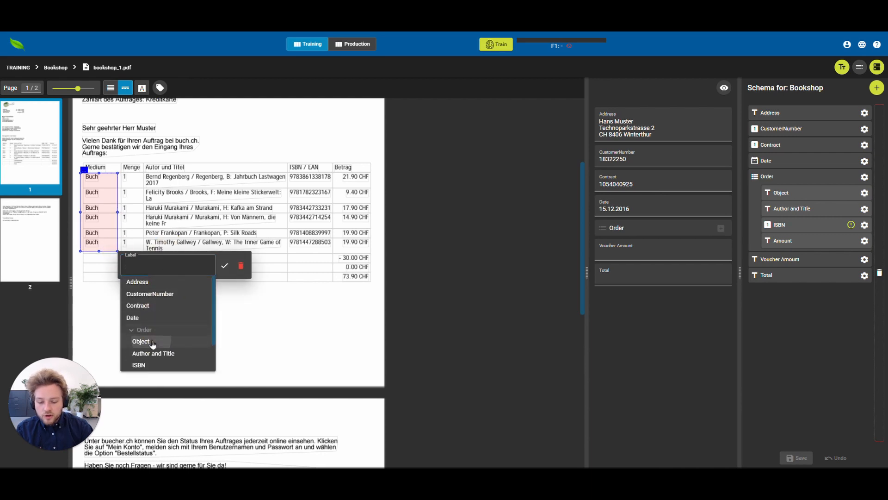
left_click(153, 342)
left_click_drag(146, 177, 287, 253)
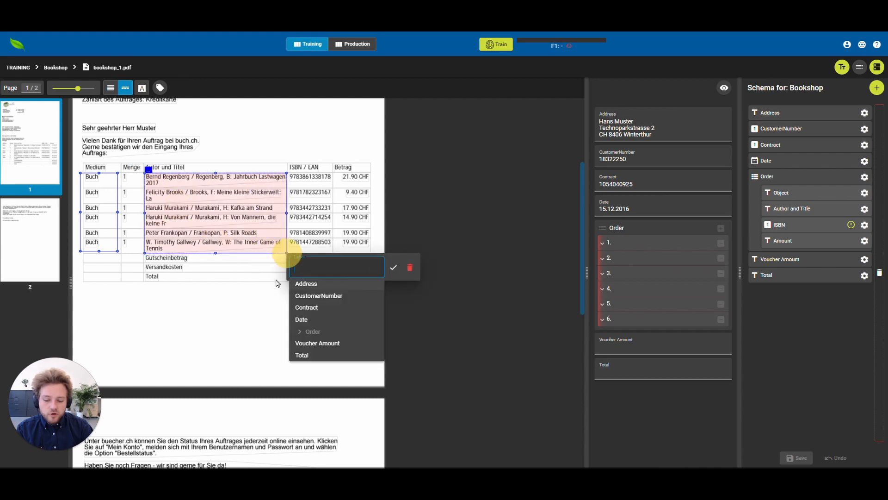
left_click(324, 331)
scroll(322, 325, "down", 1)
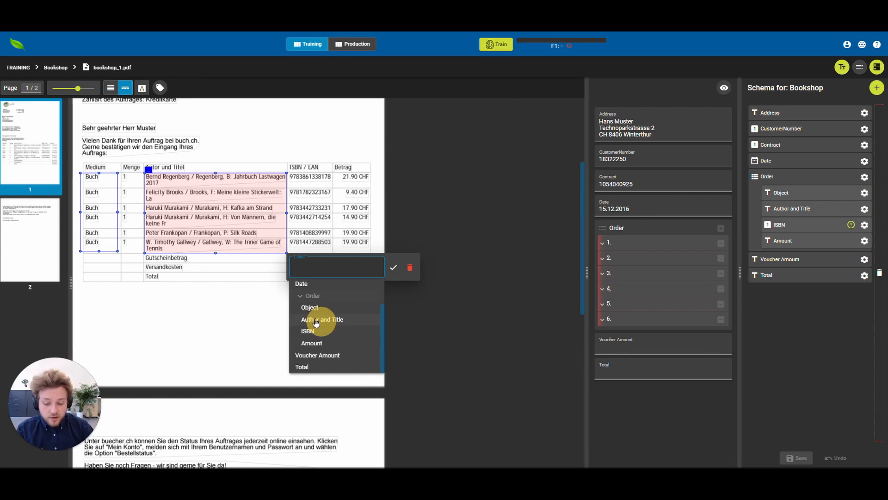
left_click(322, 325)
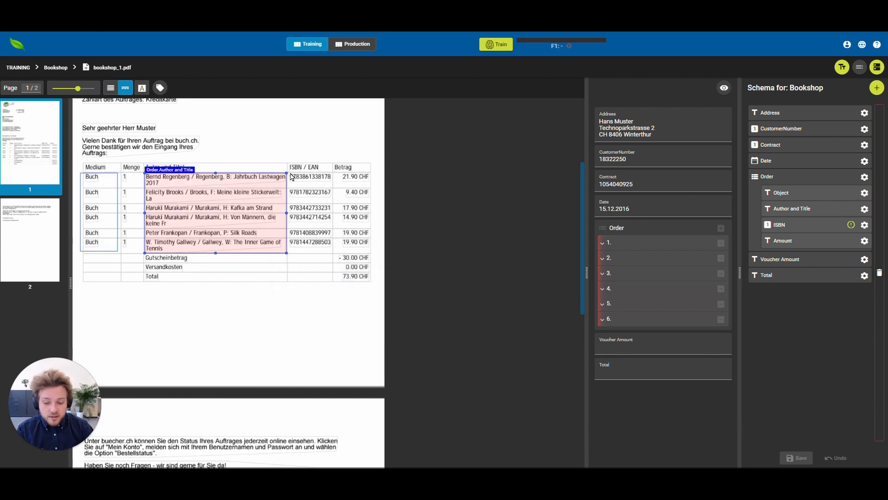
- Annotate the six ISBN / EAN entries as Order ISBN and the six book prices in the Betrag column as Order Amount
left_click_drag(290, 174, 332, 253)
left_click(366, 329)
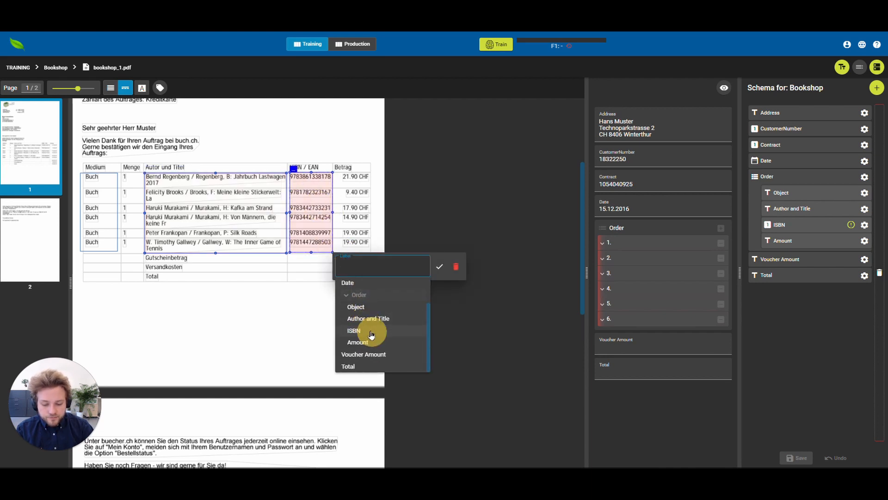
left_click(371, 333)
left_click_drag(340, 173, 373, 253)
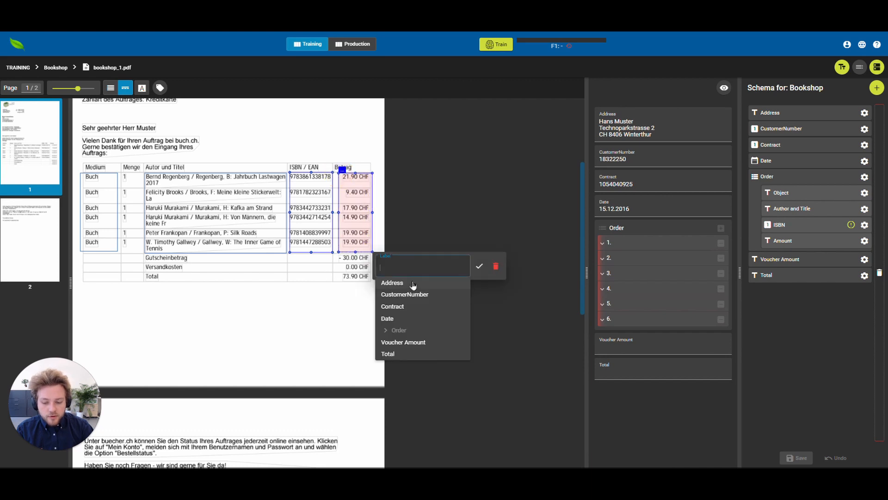
left_click(409, 332)
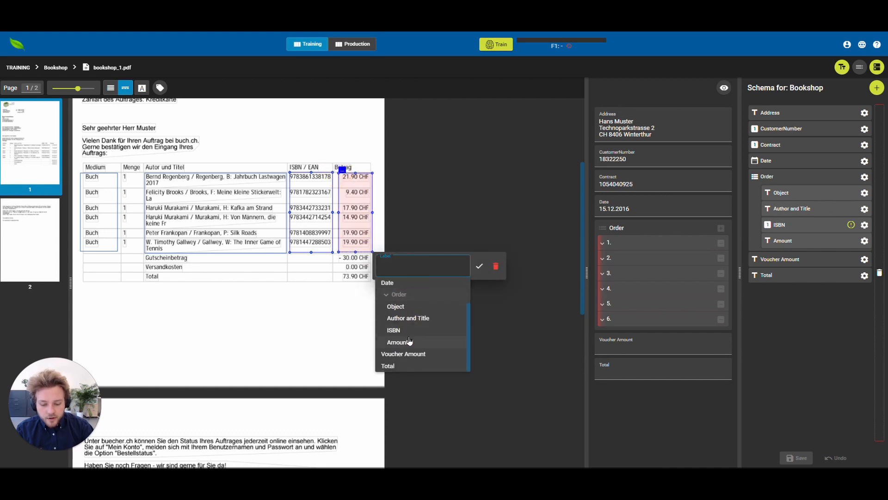
left_click(408, 342)
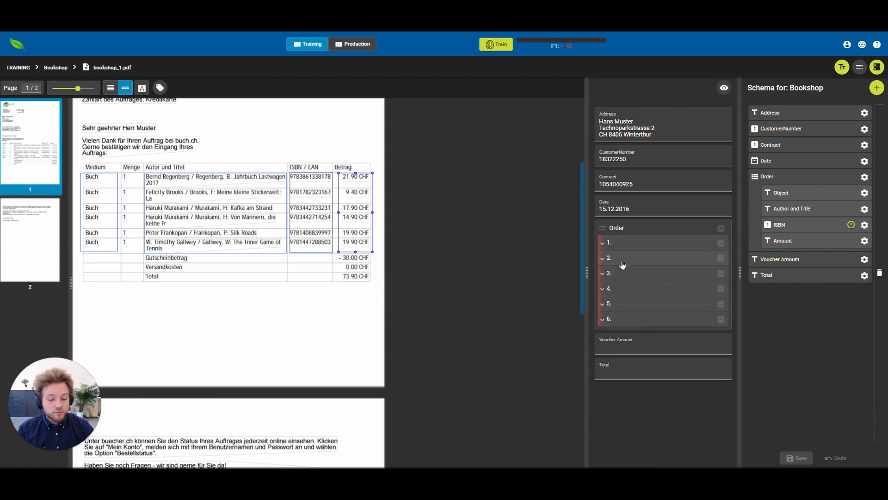
- Expand the first extracted Order entry, and annotate the Gutscheinbetrag value as Voucher Amount and the Total value as Total
left_click(616, 245)
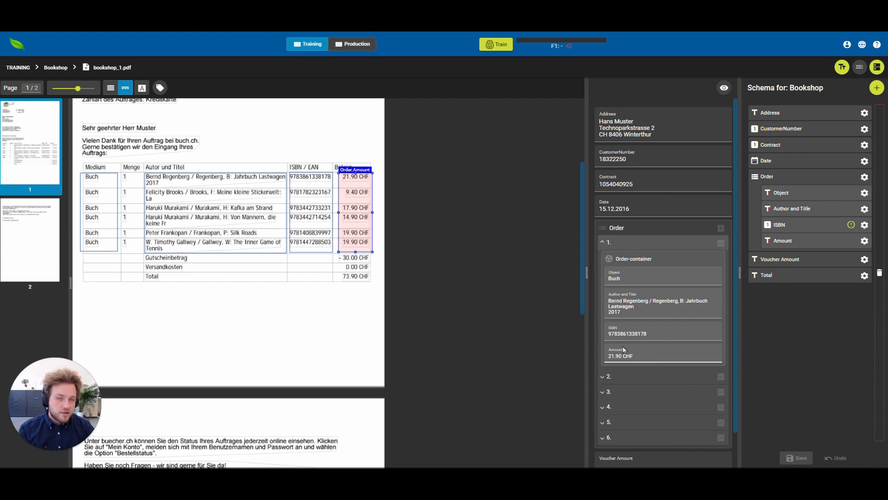
scroll(619, 313, "down", 1)
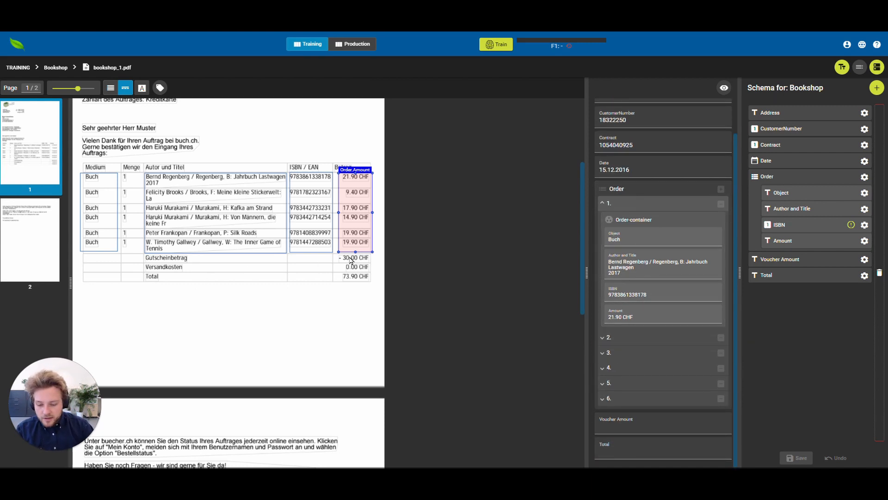
left_click_drag(339, 253, 356, 261)
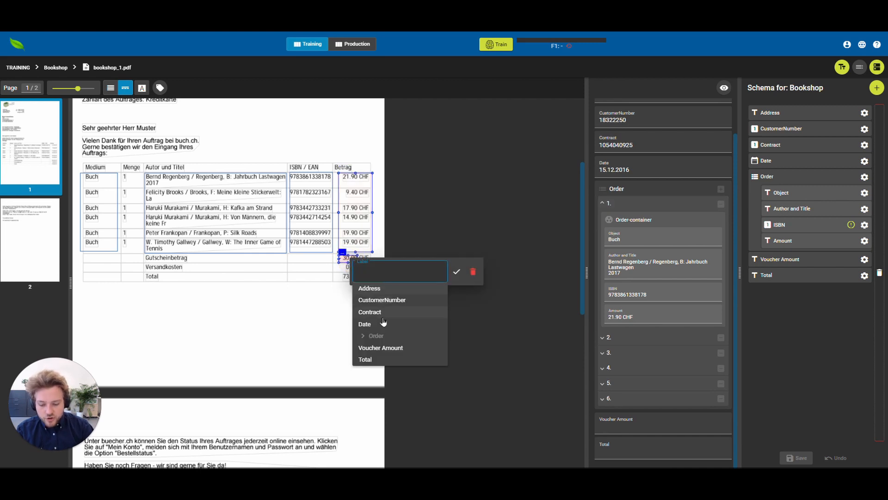
left_click(392, 353)
left_click_drag(341, 273, 357, 281)
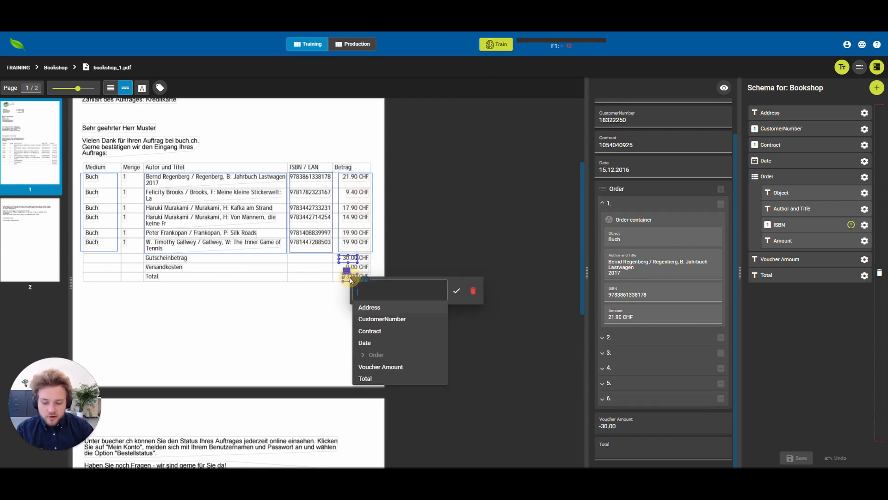
left_click(385, 378)
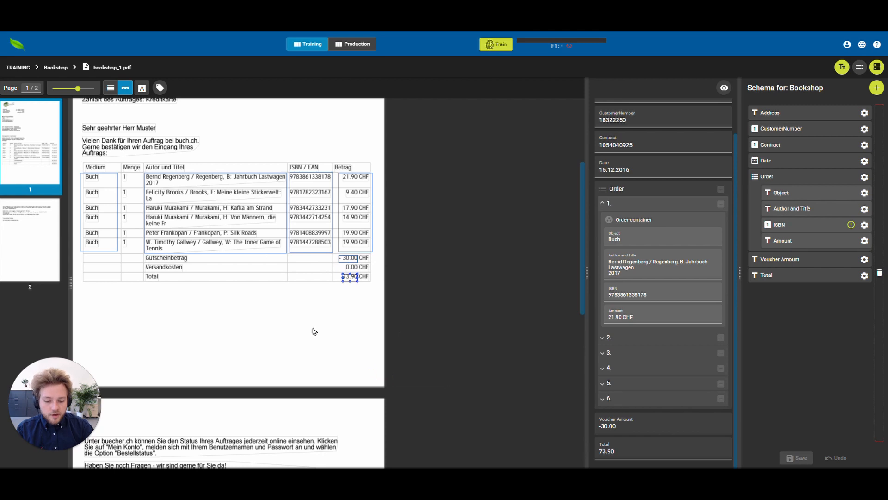
- Check where extracted values come from in the document, including the first order's Author and Title and the Address
scroll(277, 298, "up", 3)
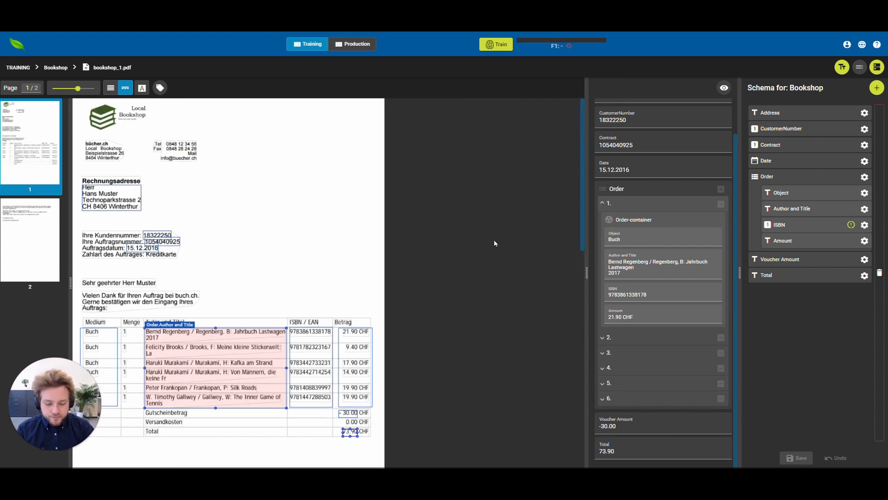
left_click(650, 267)
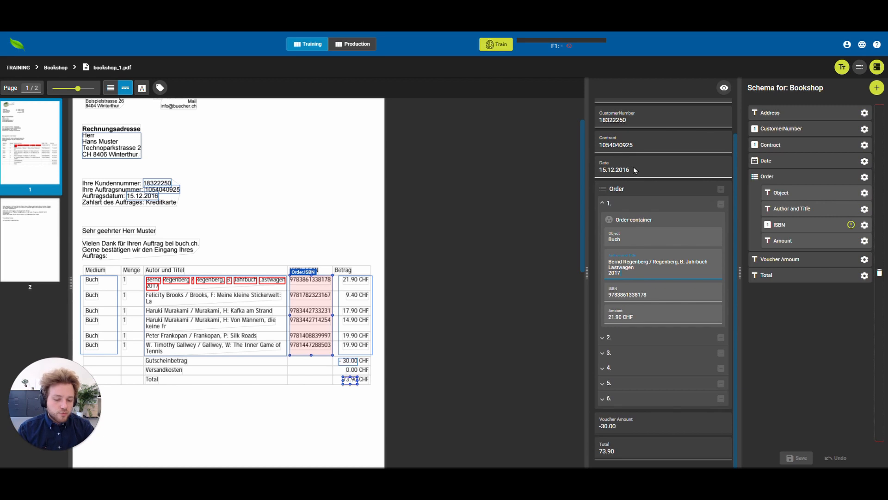
scroll(634, 168, "up", 1)
left_click(644, 183)
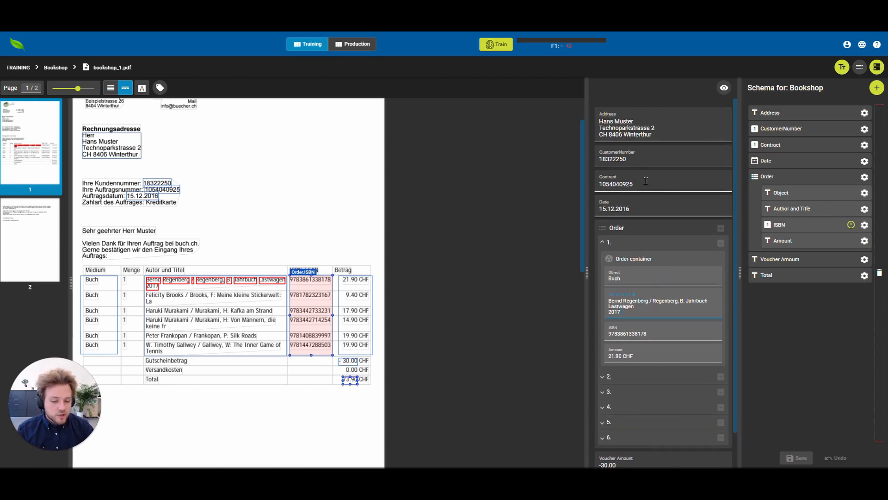
left_click(657, 126)
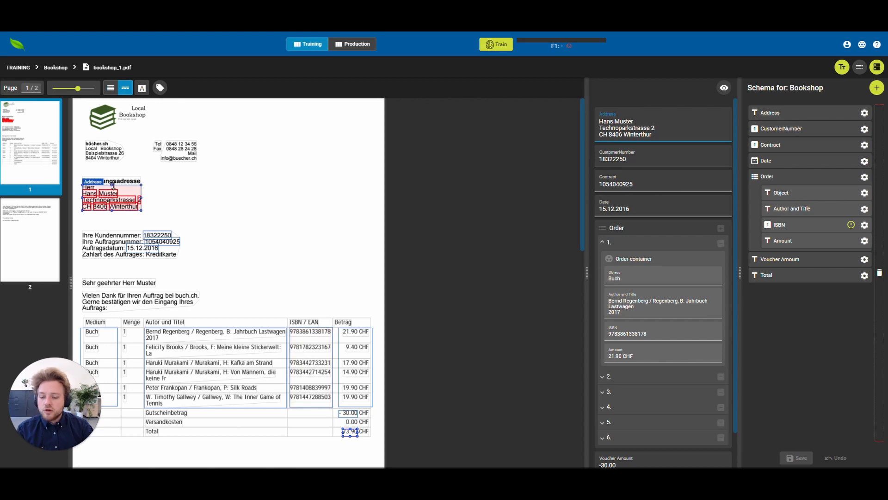